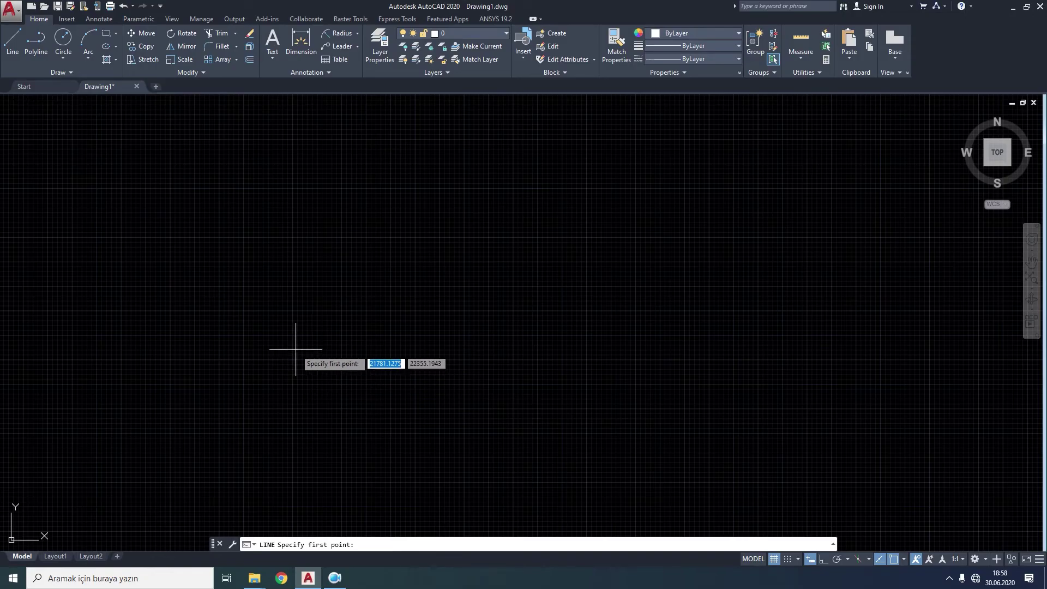
# With Ortho on, draw a 2000-long horizontal line
pyautogui.click(821, 559)
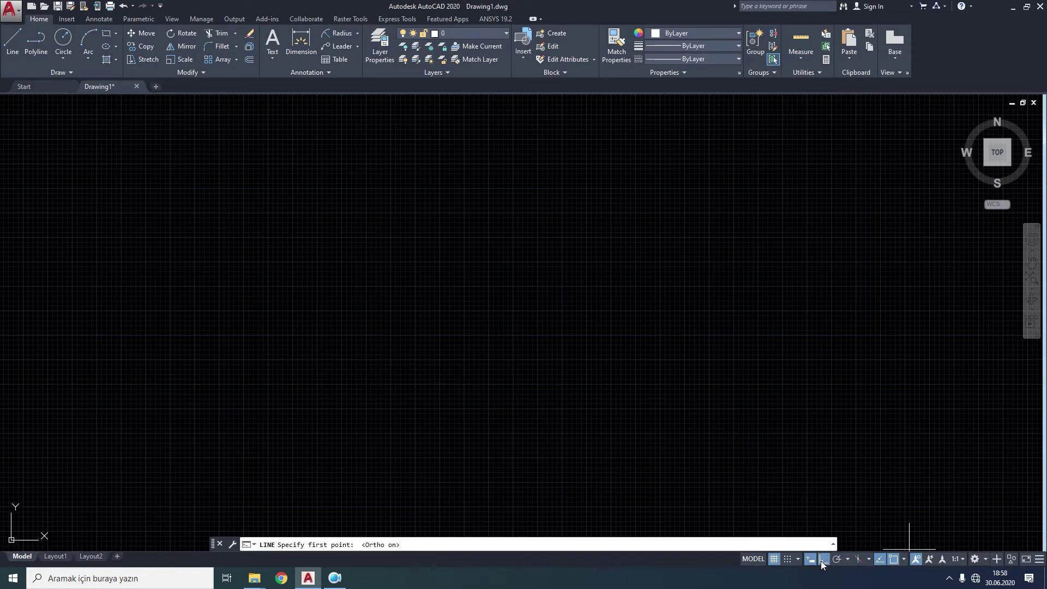
pyautogui.click(237, 331)
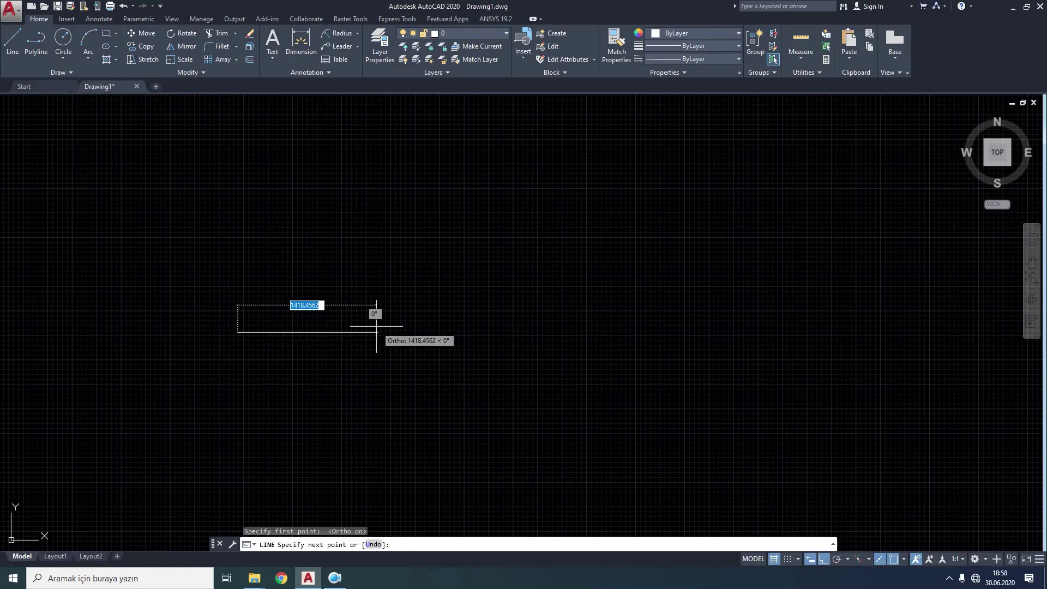
pyautogui.write('2')
pyautogui.press('Return')
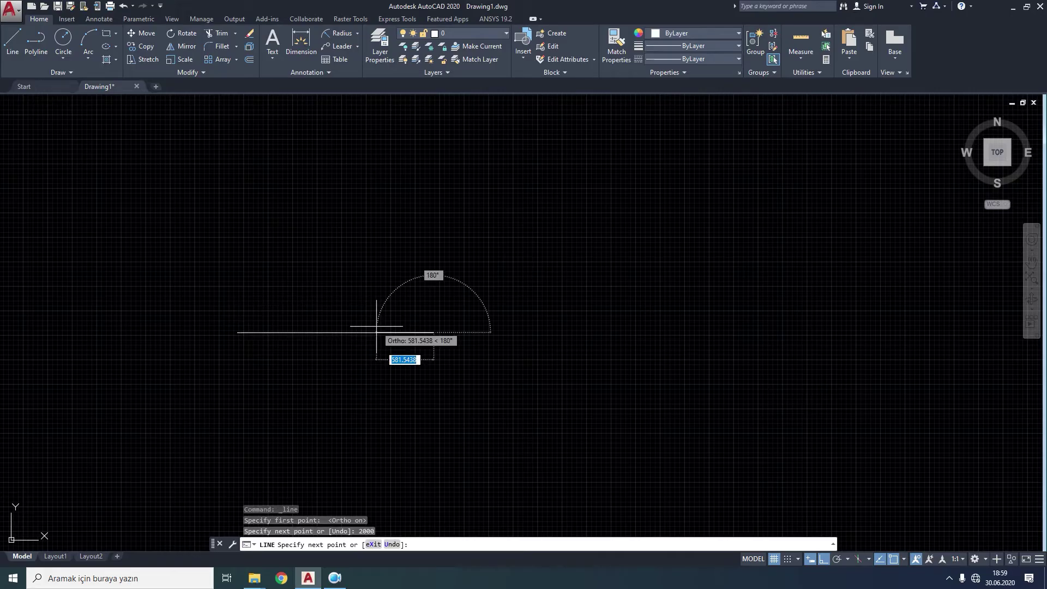
pyautogui.press('Return')
# Turn on Midpoint snap, draw a 1000 vertical line from the horizontal line's midpoint, and turn Ortho off
pyautogui.click(12, 41)
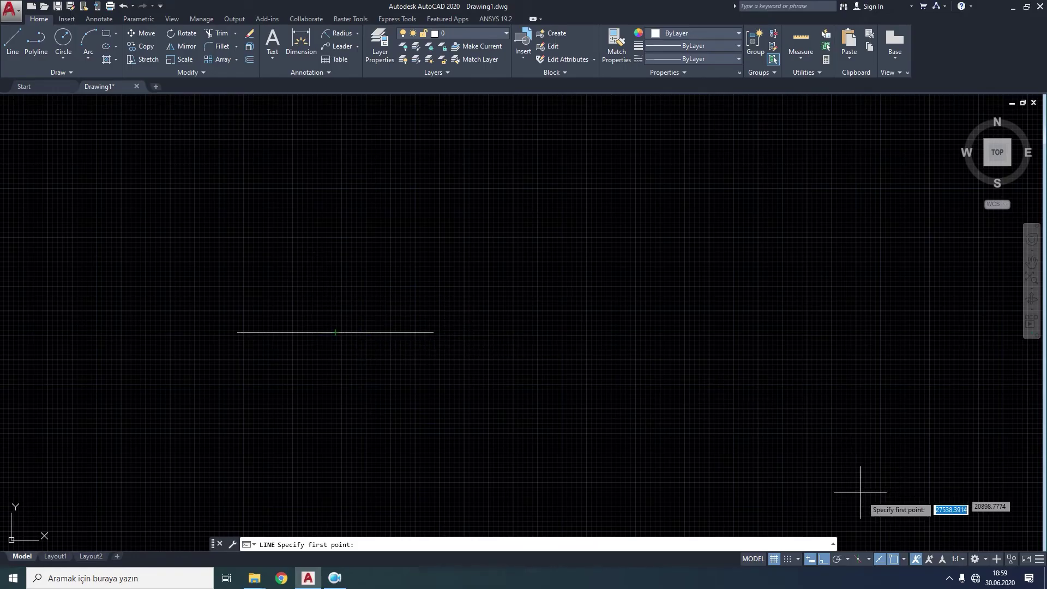
pyautogui.rightClick(895, 559)
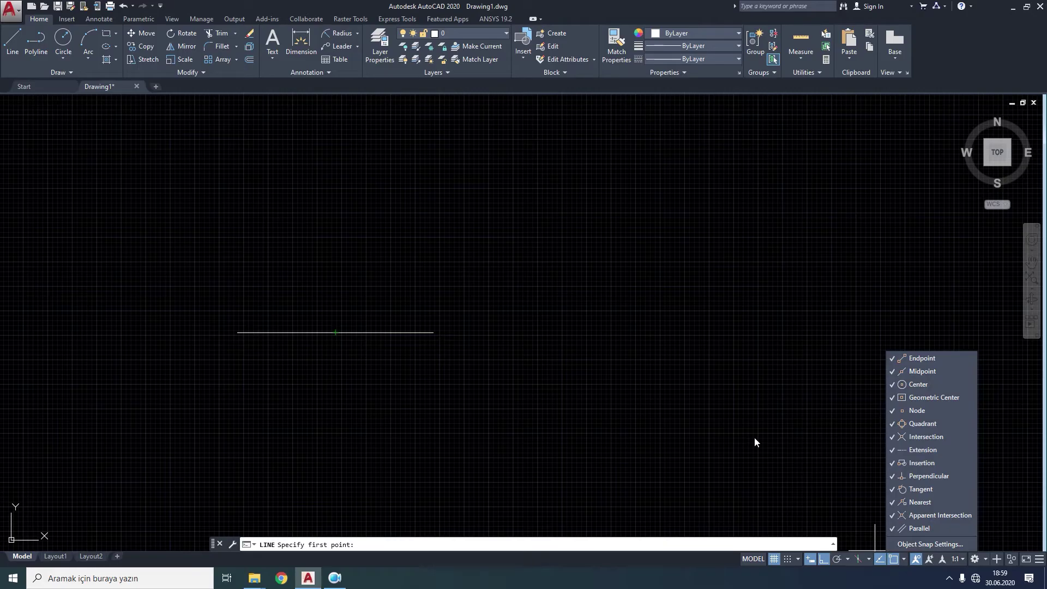
pyautogui.click(546, 411)
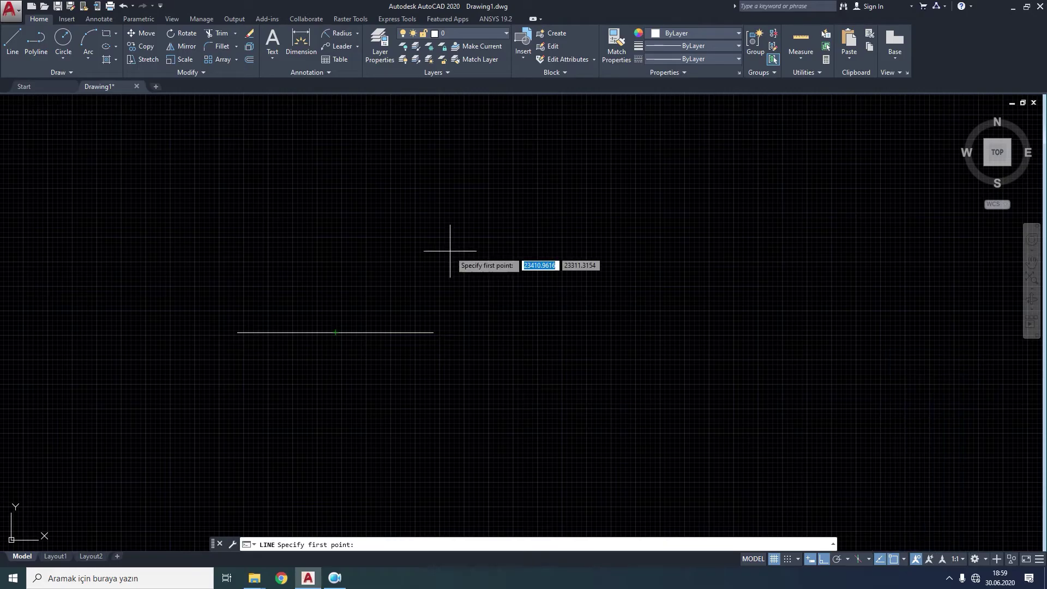
pyautogui.click(332, 333)
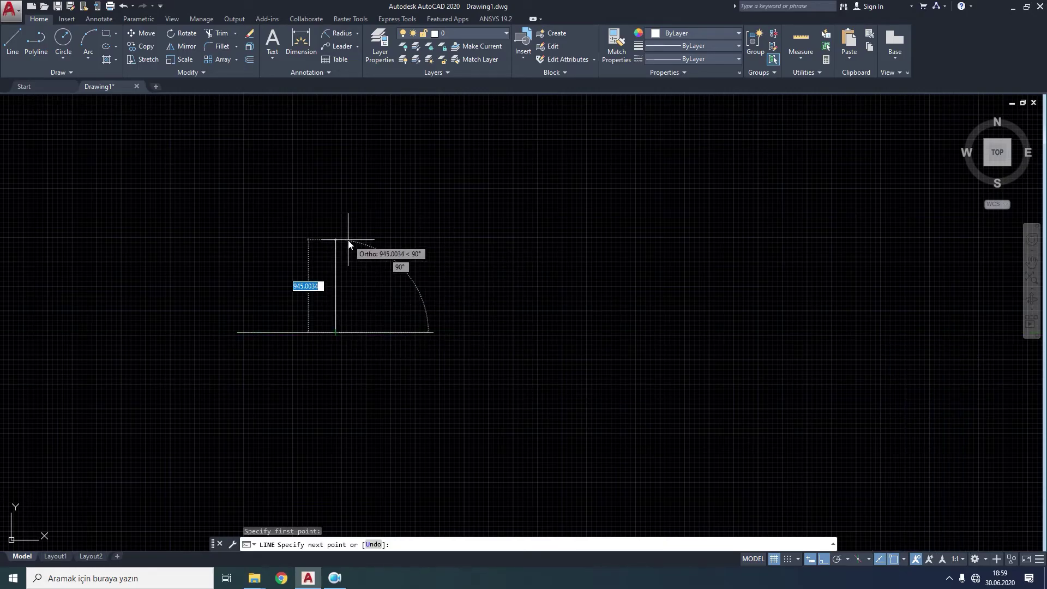
pyautogui.write('1000')
pyautogui.press('Return')
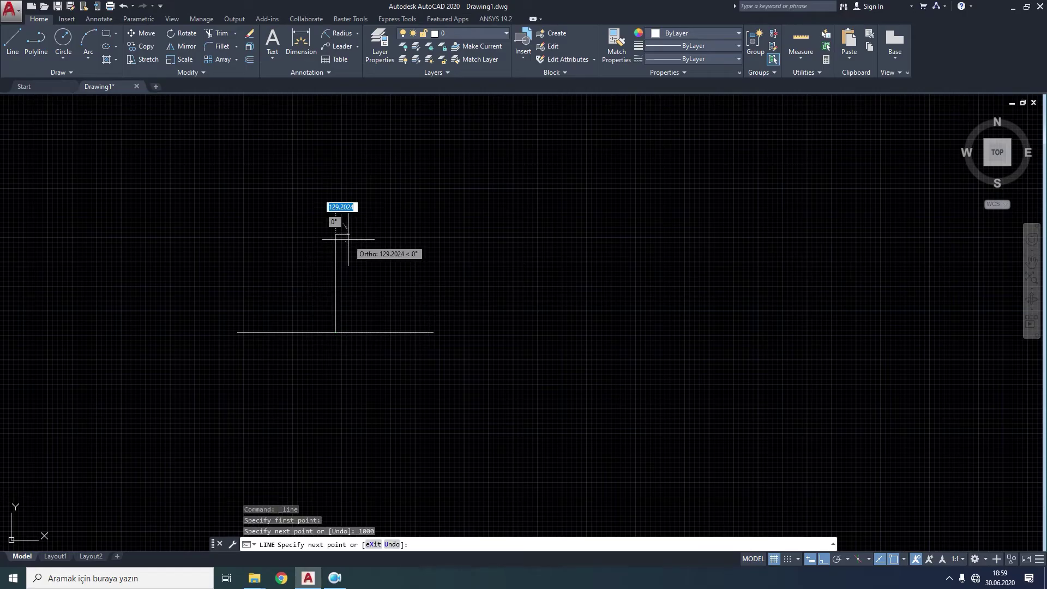
pyautogui.press('Escape')
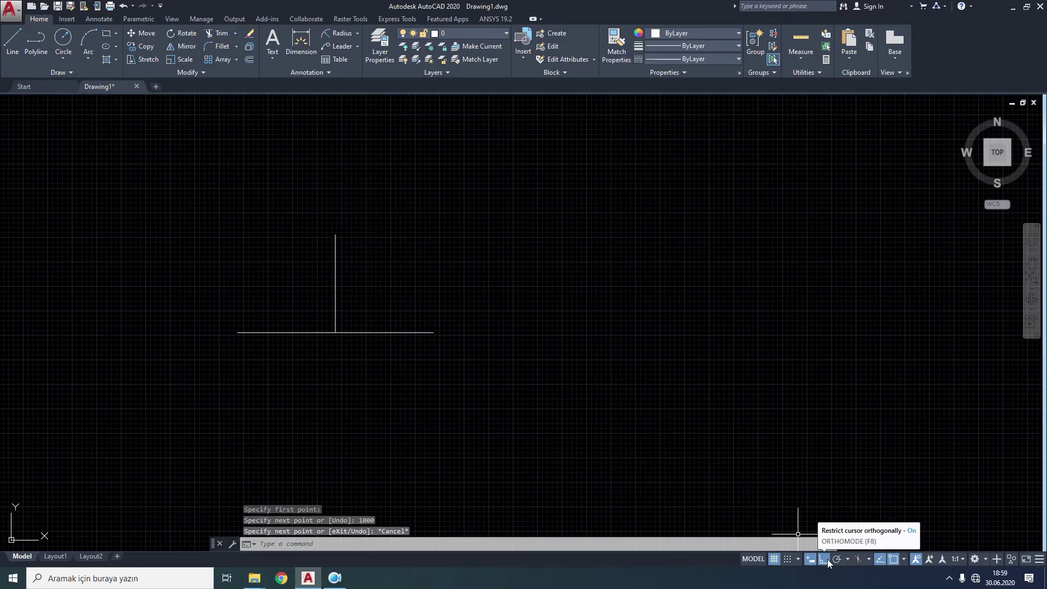
pyautogui.click(825, 559)
pyautogui.click(88, 40)
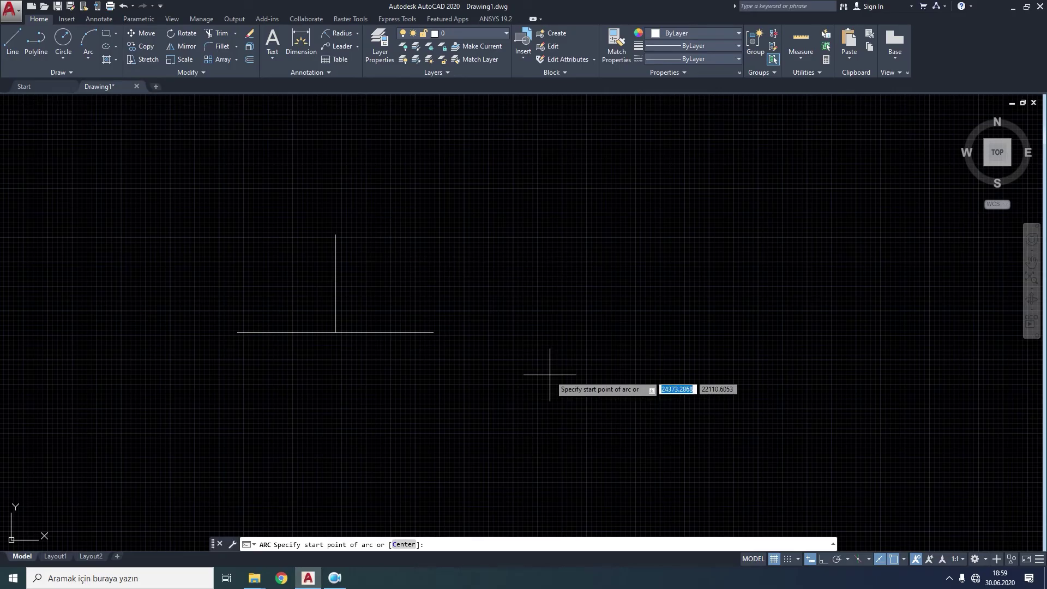
# Draw a three-point arc from the horizontal line's right end to the vertical line's top
pyautogui.click(433, 332)
pyautogui.click(386, 261)
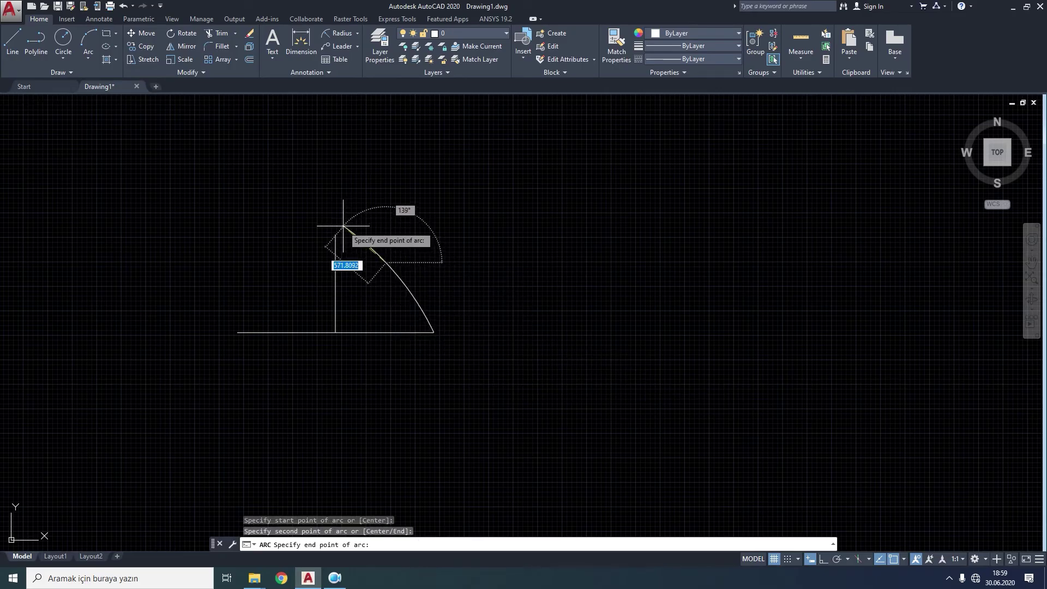
pyautogui.click(335, 234)
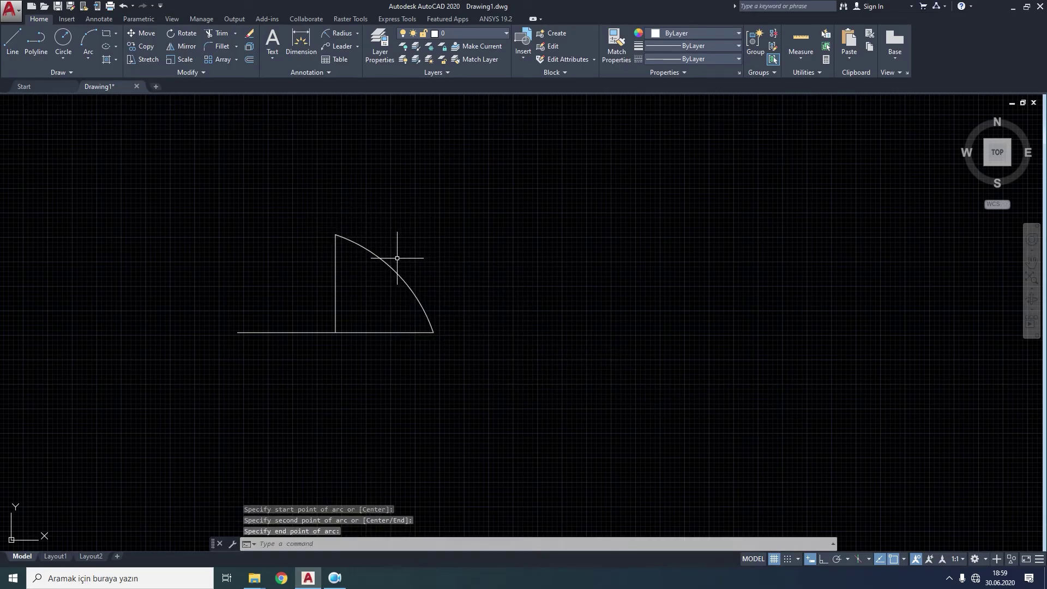
# Draw a Start, Center, Angle arc of 140° centred at the intersection, and erase the extra arc
pyautogui.click(434, 332)
pyautogui.click(335, 332)
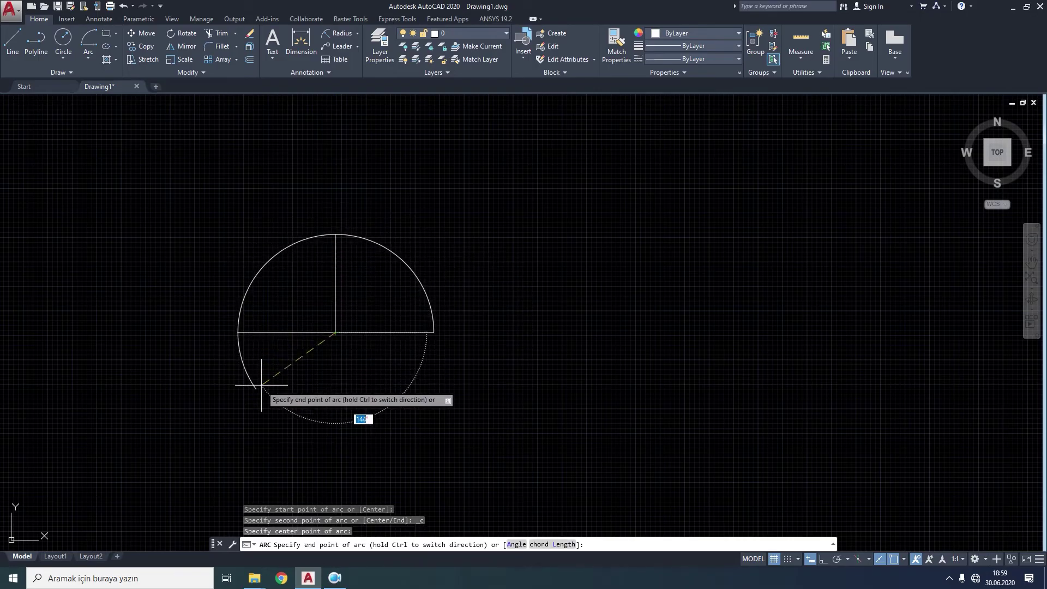
pyautogui.write('14')
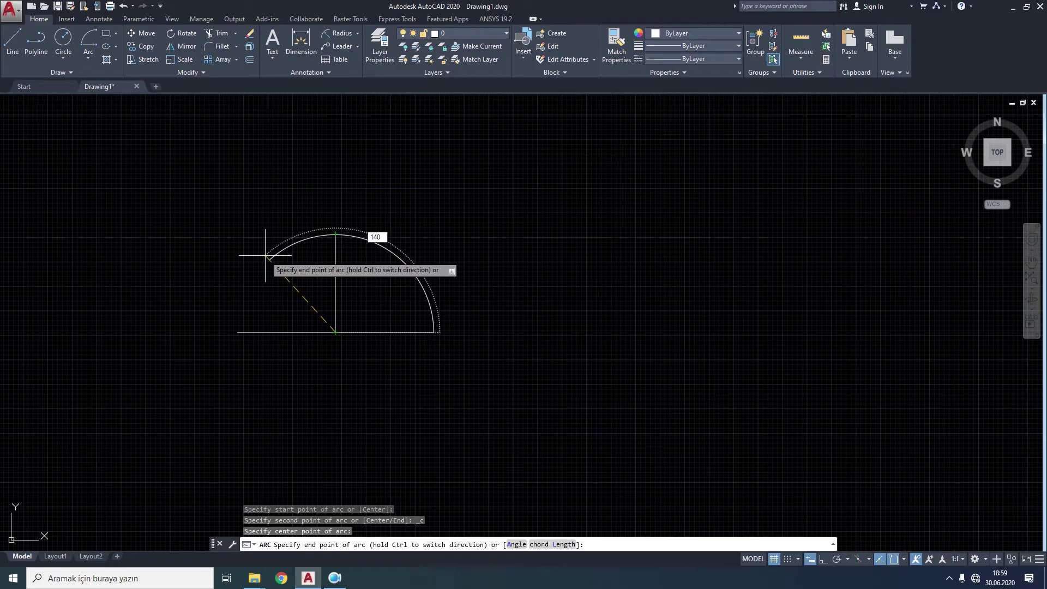
pyautogui.press('Return')
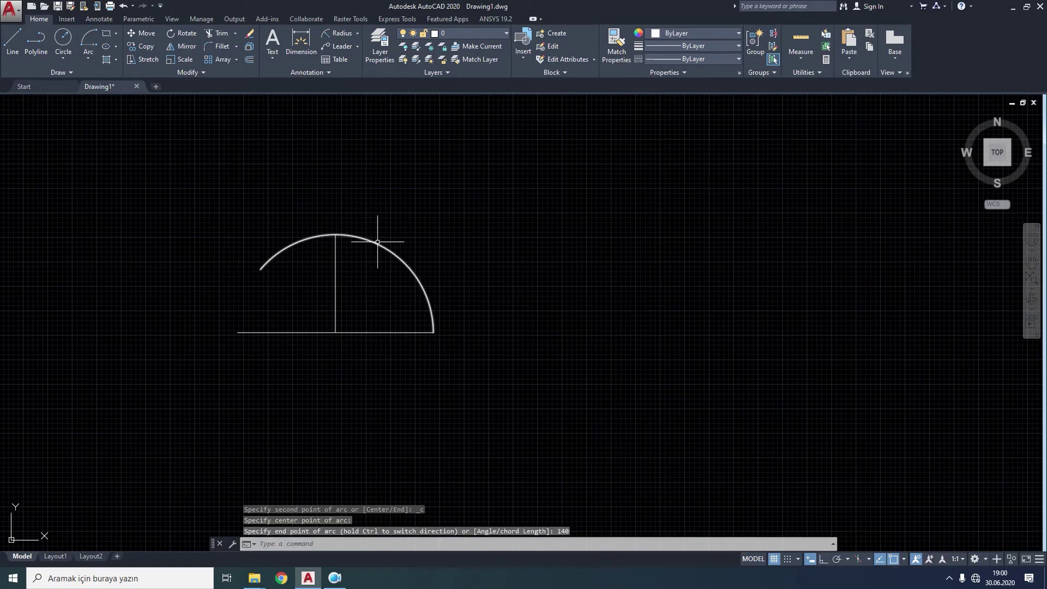
pyautogui.click(378, 241)
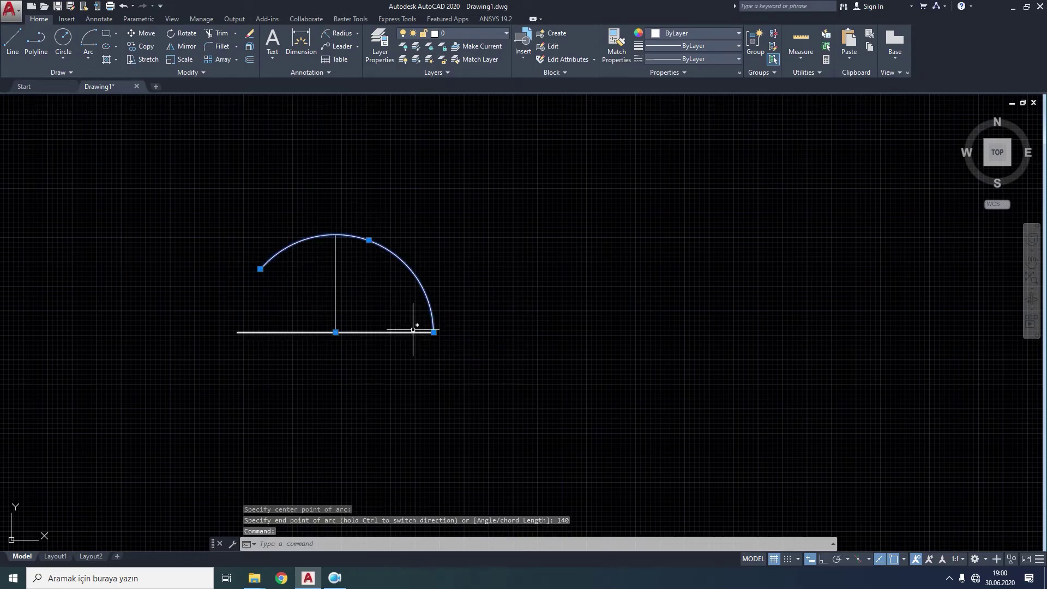
pyautogui.press('Return')
pyautogui.click(448, 332)
pyautogui.click(335, 331)
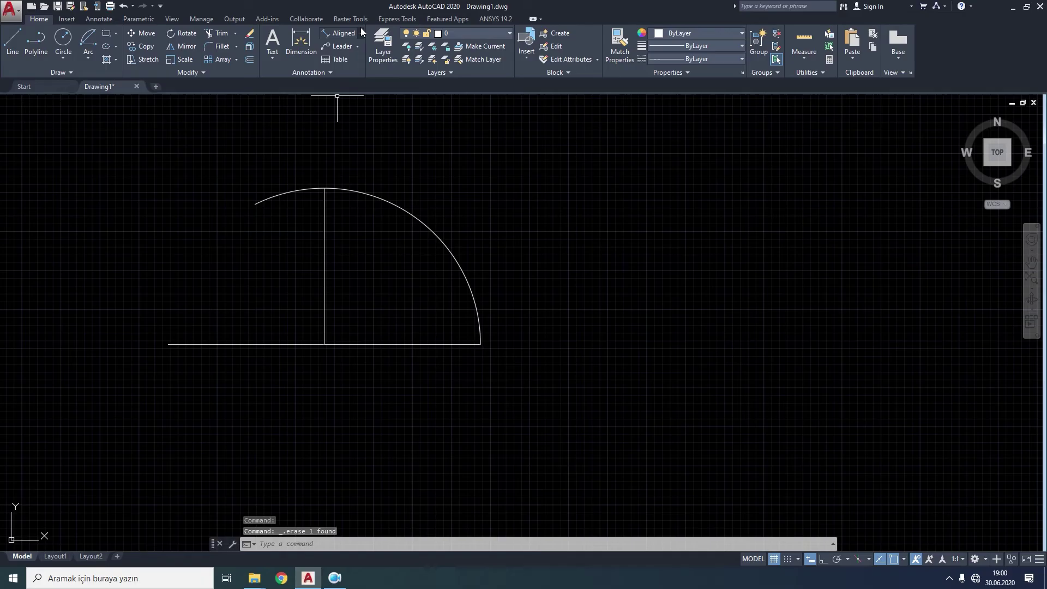
pyautogui.click(359, 33)
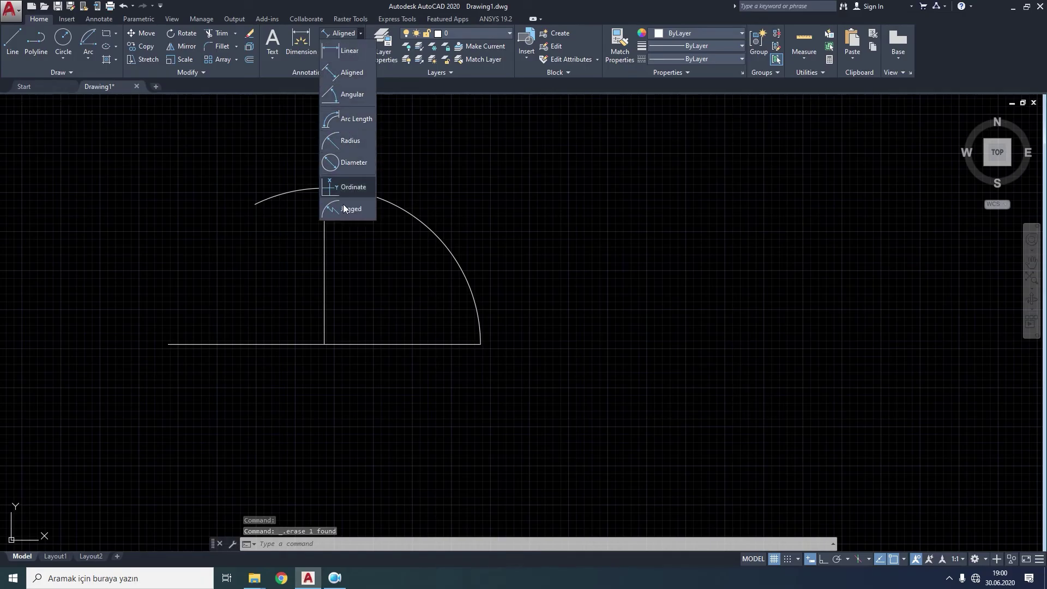
# Add an arc-length dimension to the arc, then delete the arc and its 2031.97 dimension
pyautogui.click(418, 218)
pyautogui.click(461, 240)
pyautogui.press('Delete')
pyautogui.scroll(1, 504, 223)
pyautogui.click(485, 214)
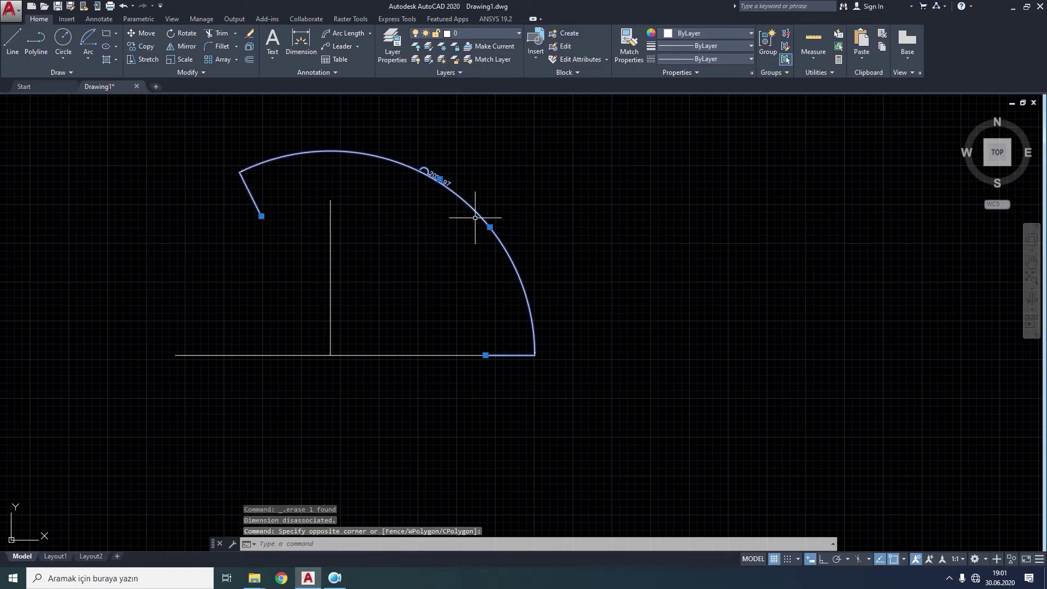
pyautogui.press('Delete')
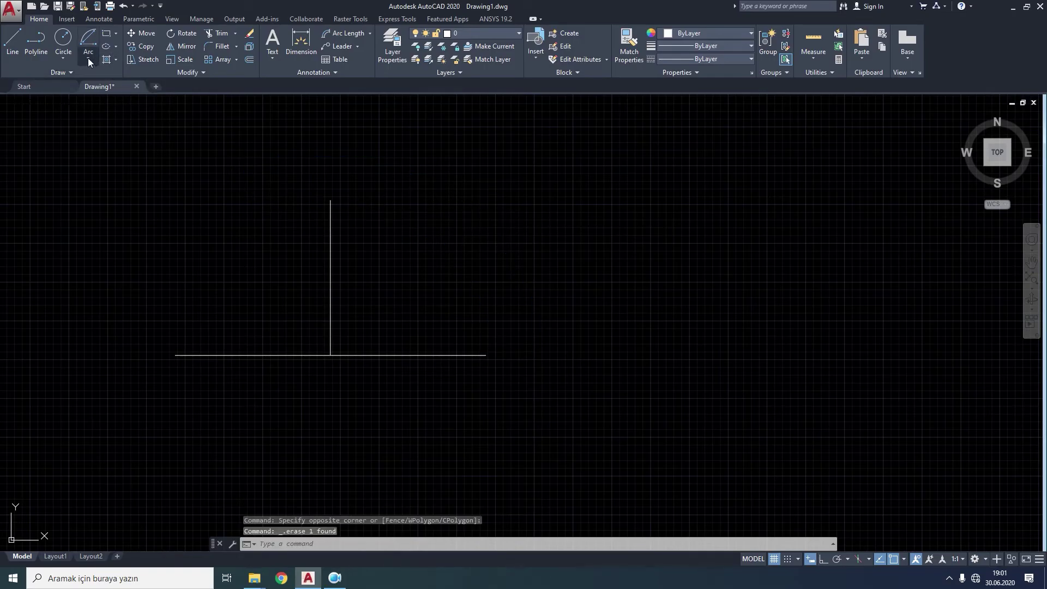
pyautogui.click(89, 61)
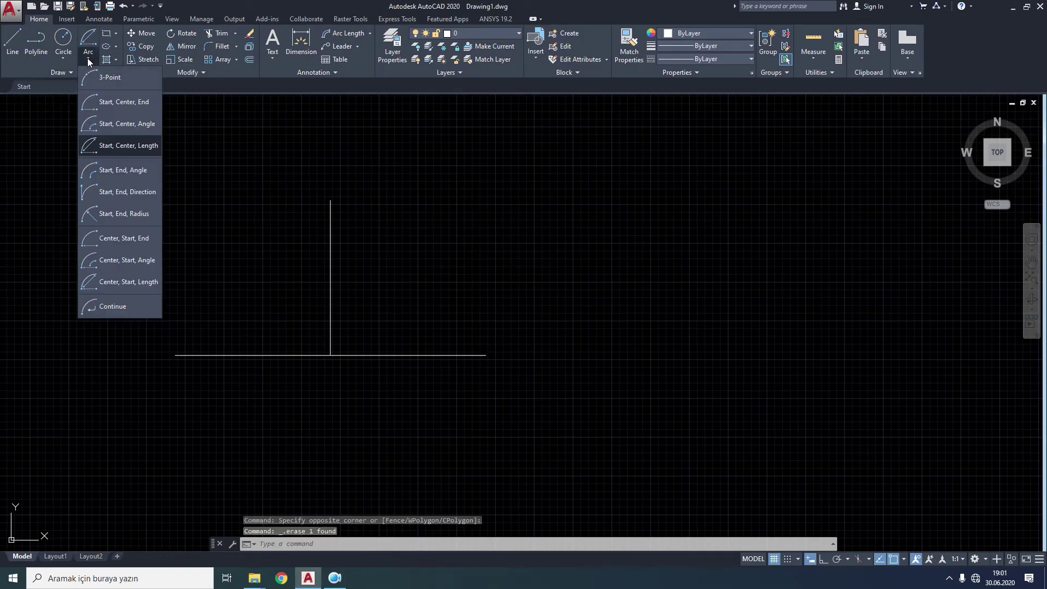
pyautogui.click(122, 172)
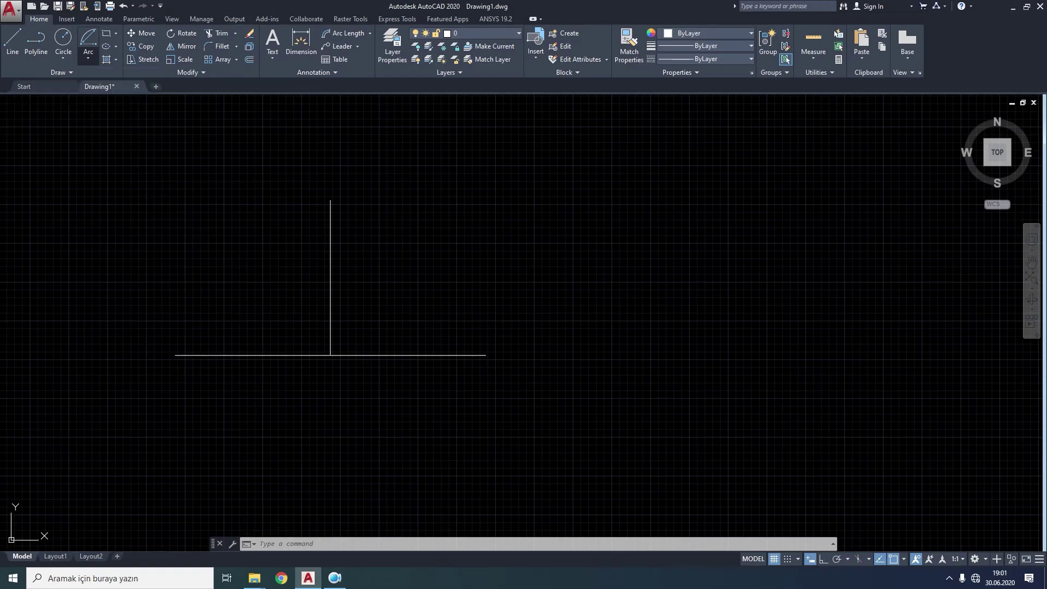
pyautogui.click(485, 355)
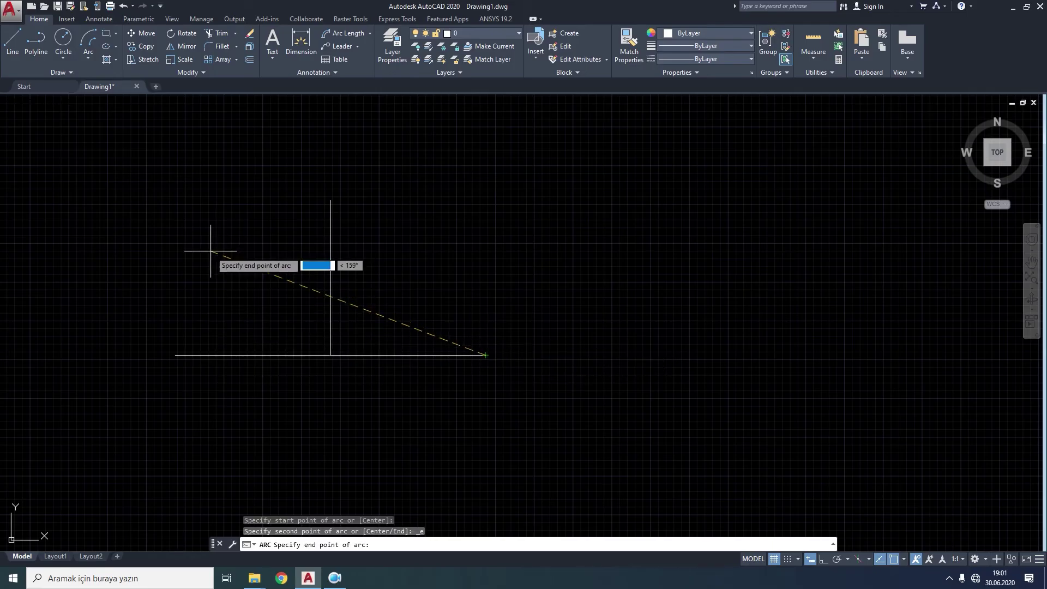
pyautogui.click(330, 201)
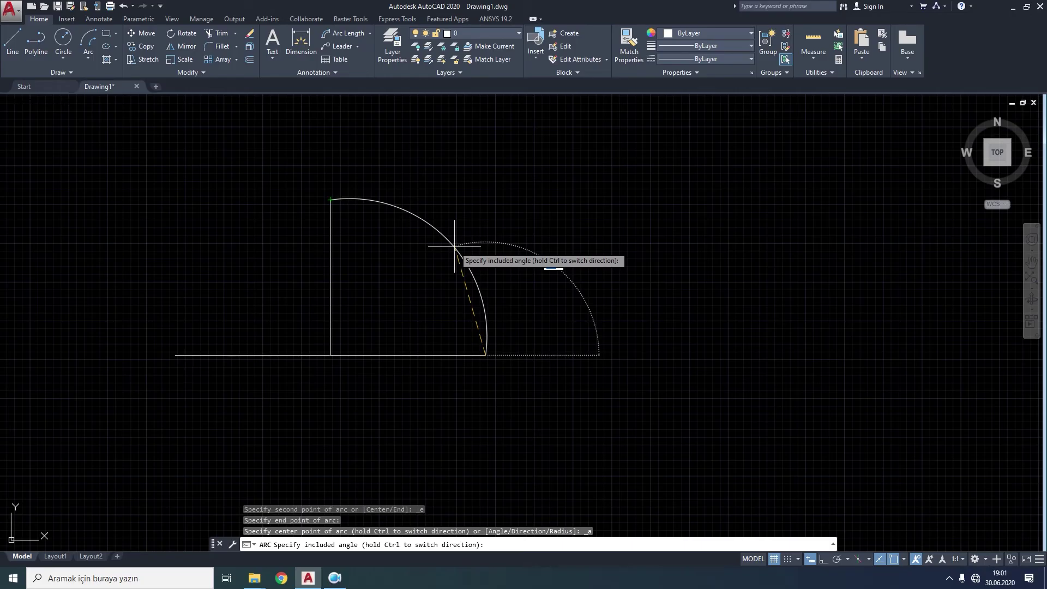
pyautogui.write('90')
pyautogui.press('Return')
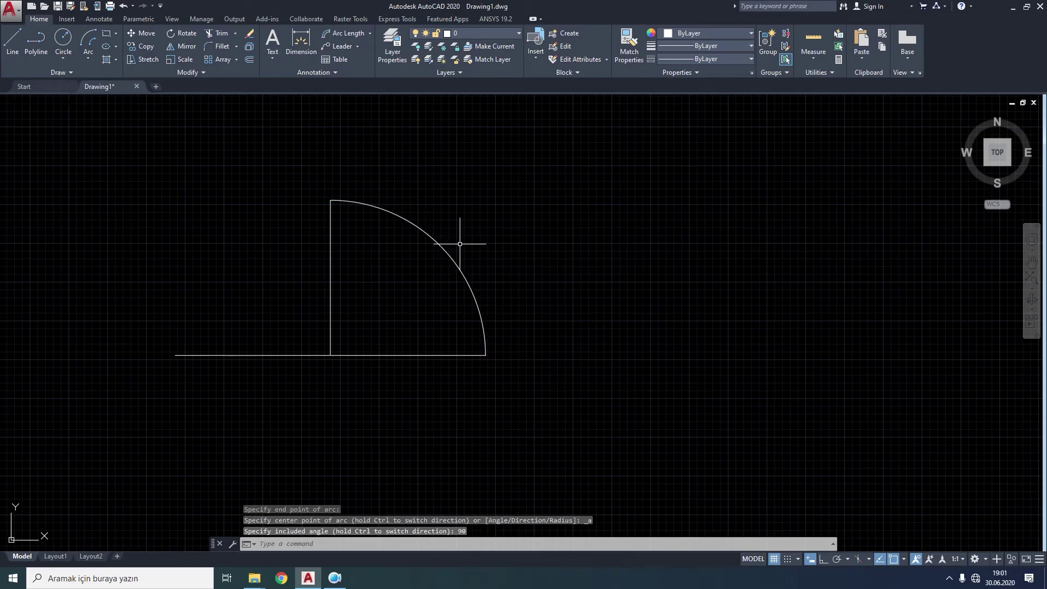
pyautogui.click(444, 243)
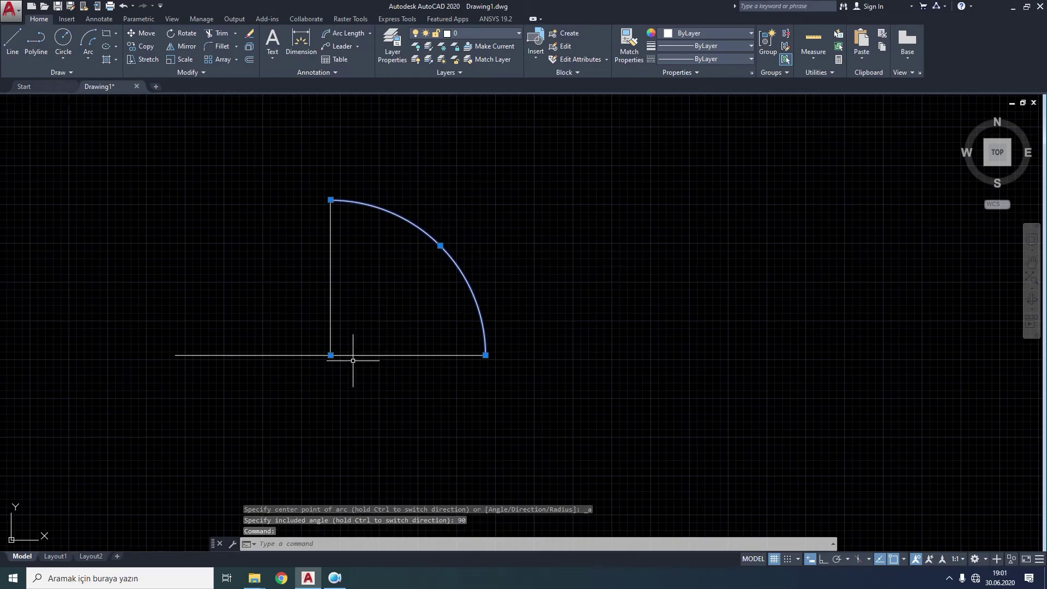
pyautogui.press('Delete')
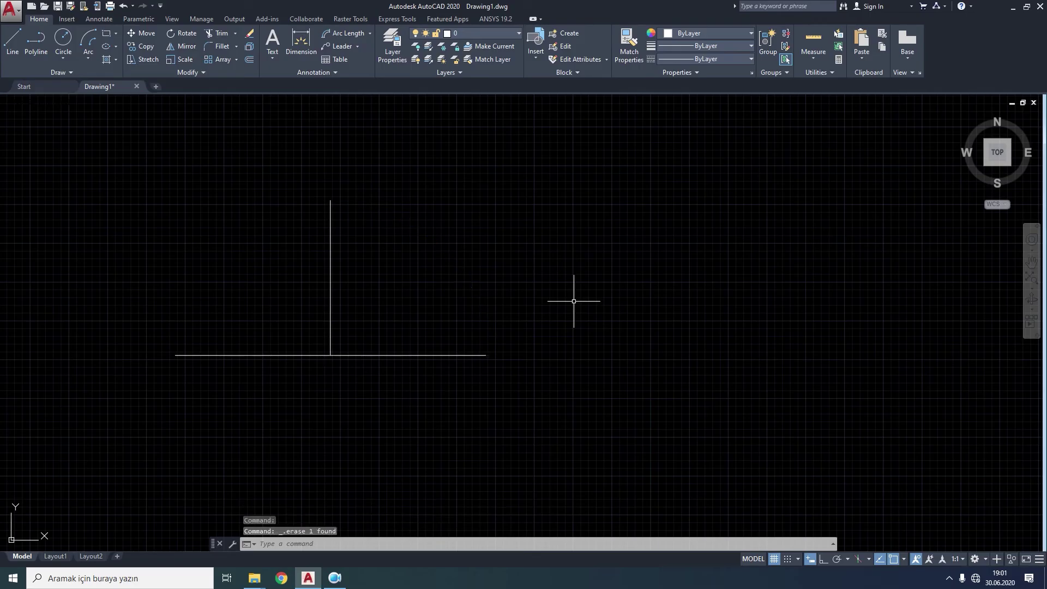
# Draw a Start, End, Direction arc from the horizontal line's right end to the vertical line's top, then delete it
pyautogui.click(89, 59)
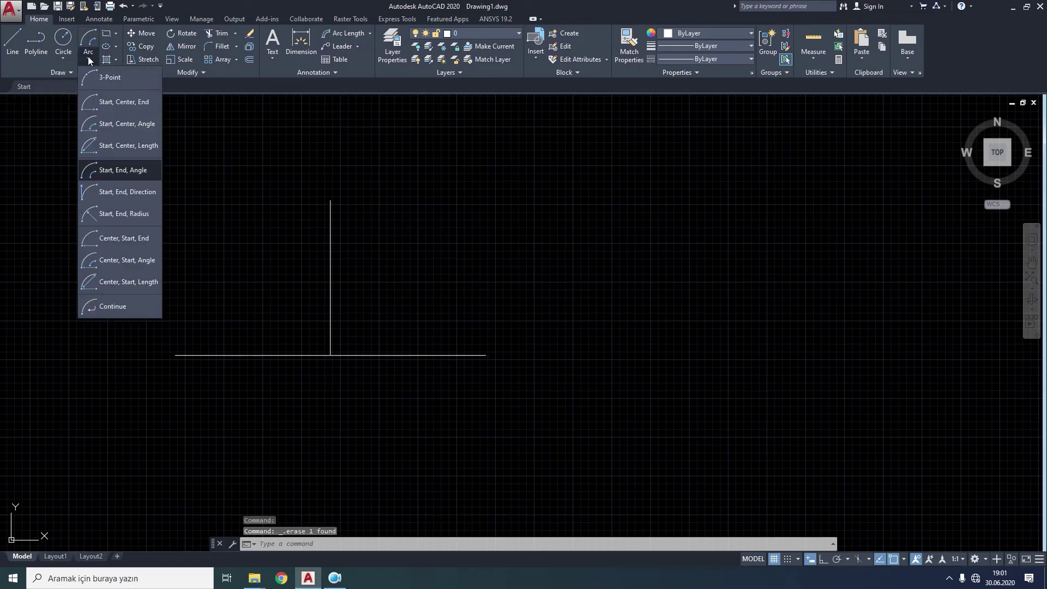
pyautogui.click(97, 194)
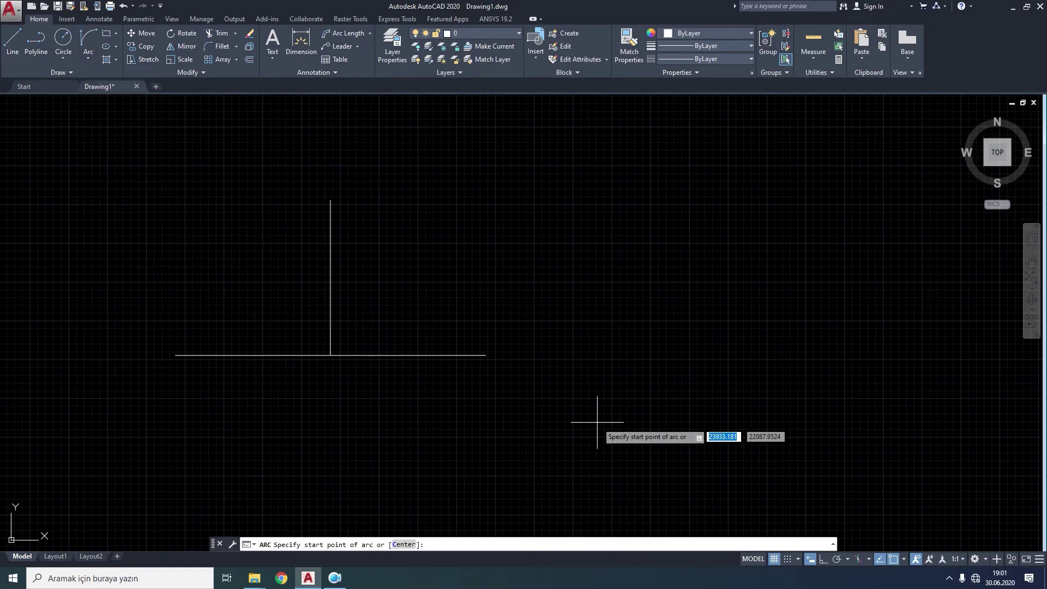
pyautogui.click(484, 355)
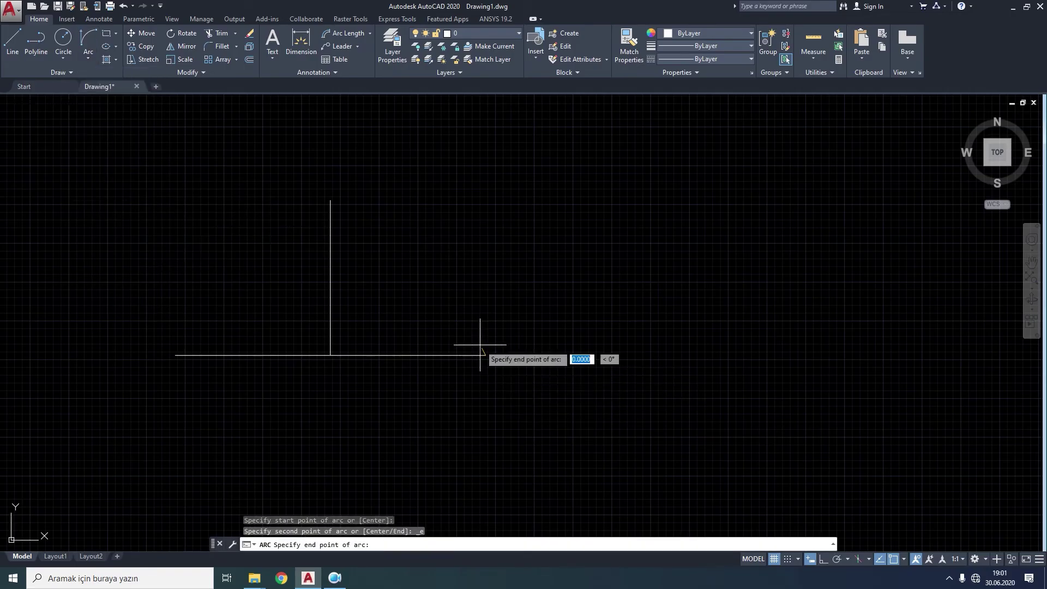
pyautogui.click(331, 201)
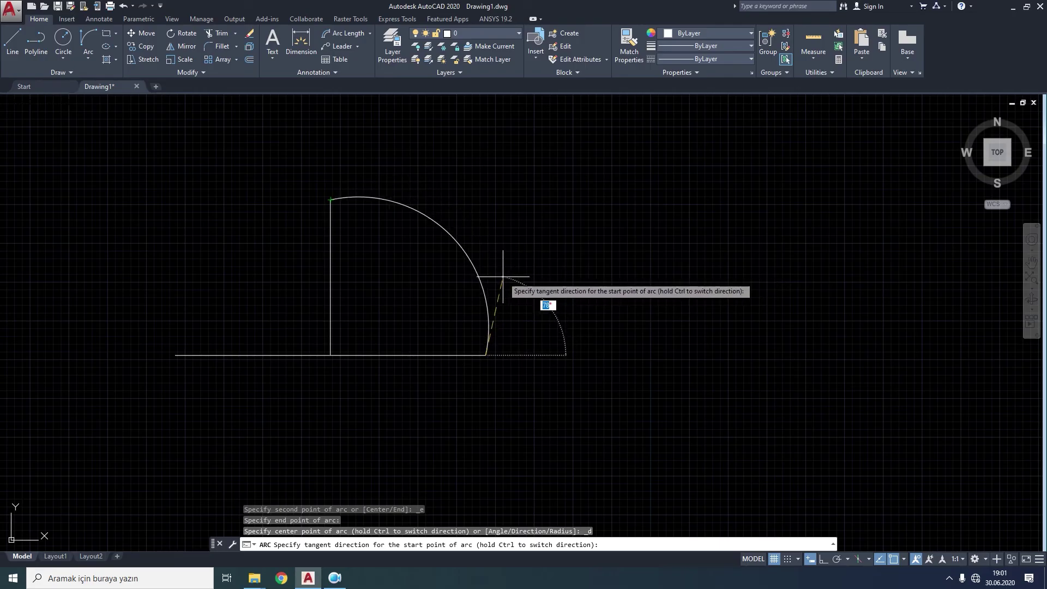
pyautogui.click(504, 277)
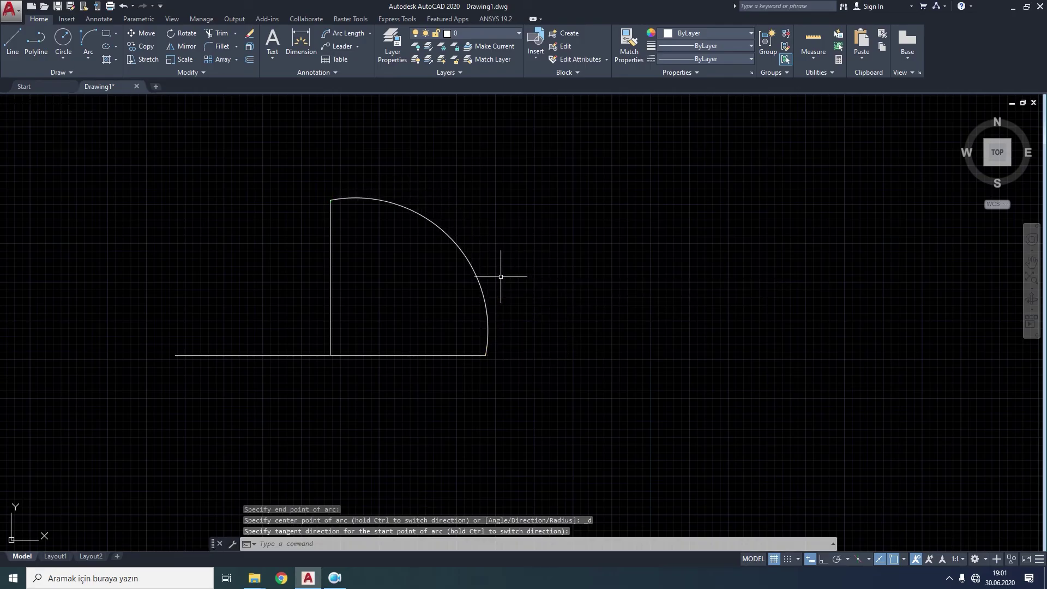
pyautogui.click(465, 249)
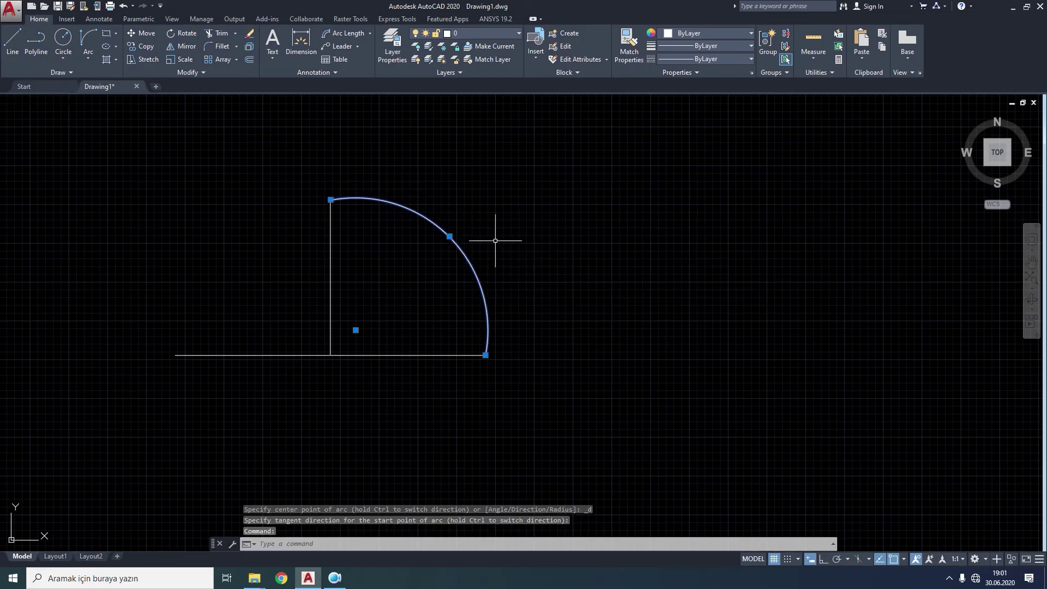
pyautogui.press('Delete')
pyautogui.click(88, 58)
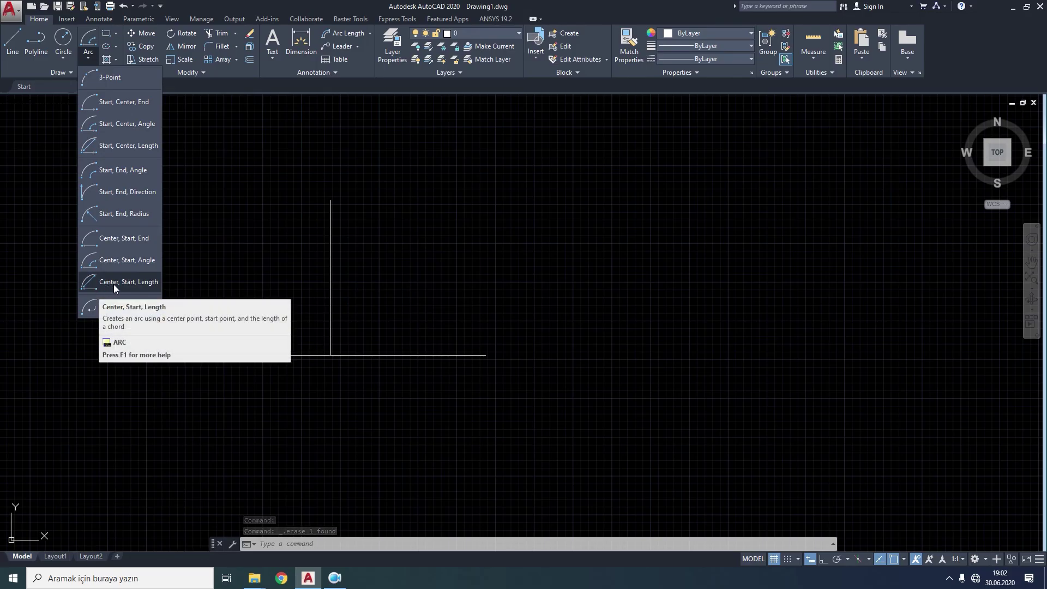
# Draw a Center, Start, Length arc with a 1700 chord, then erase the helper chord and its 1700 dimension
pyautogui.click(114, 284)
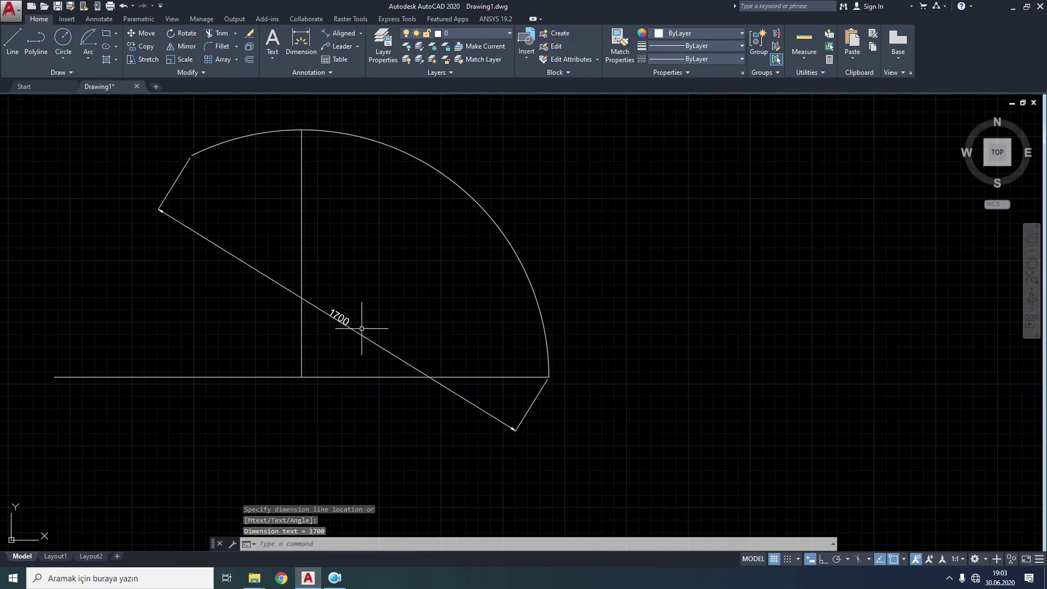
pyautogui.click(362, 328)
pyautogui.click(359, 333)
pyautogui.press('Delete')
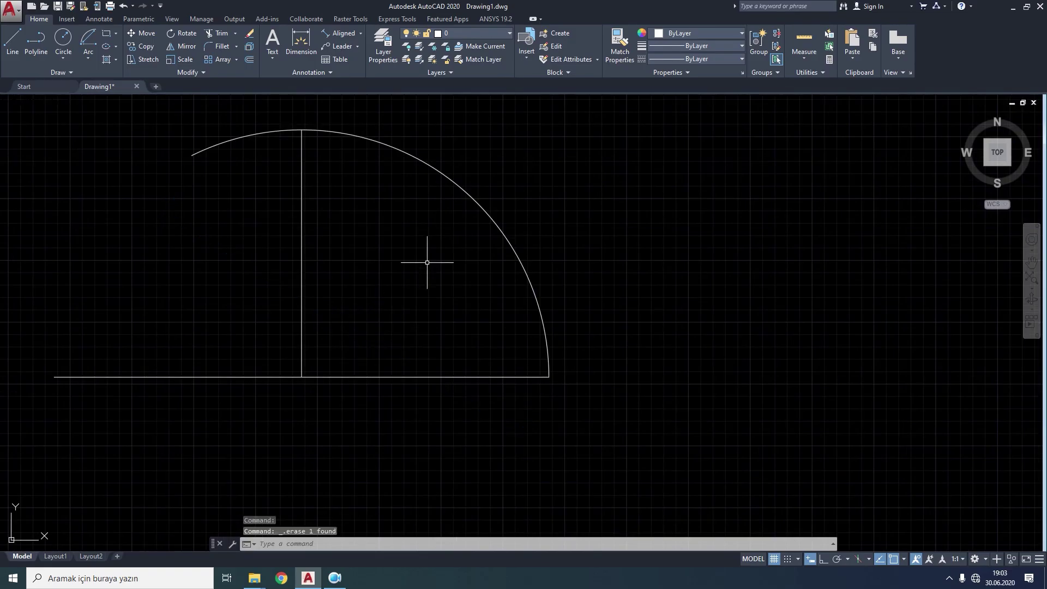
# Continue a tangent arc from the last arc to form an S-shape
pyautogui.click(87, 58)
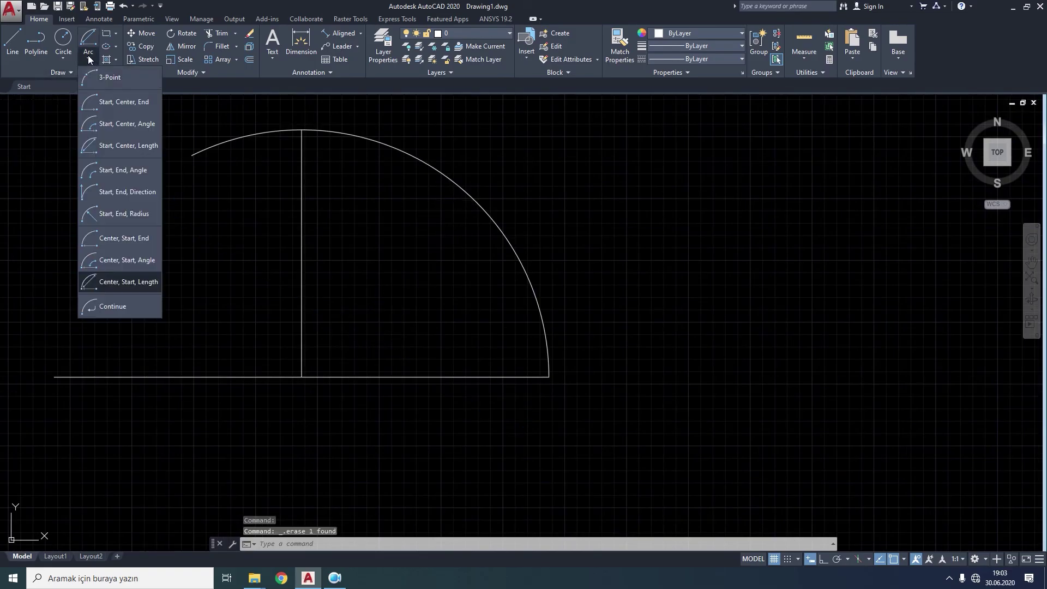
pyautogui.click(106, 306)
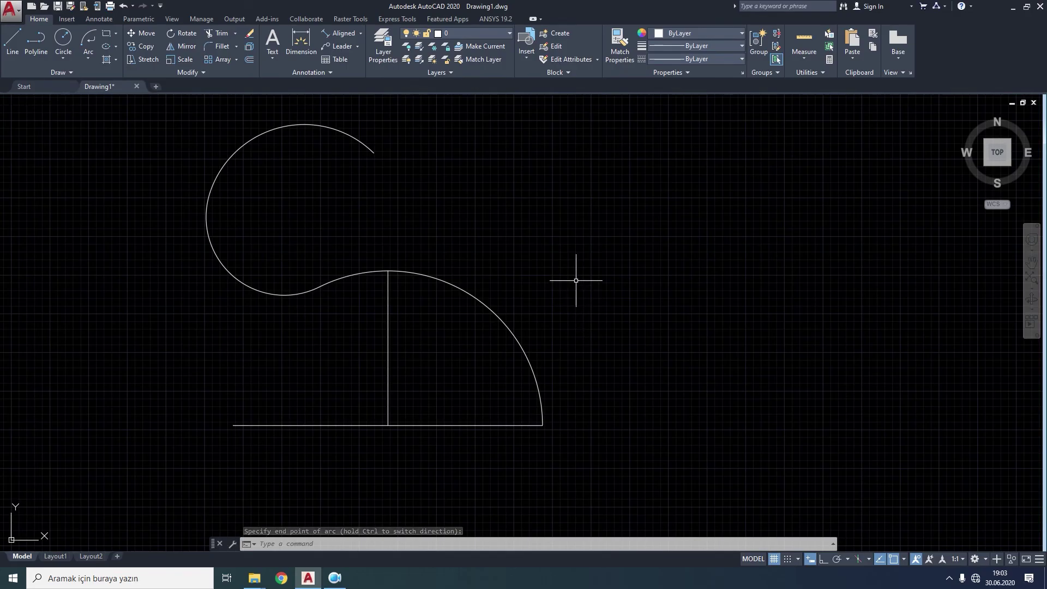
pyautogui.click(335, 578)
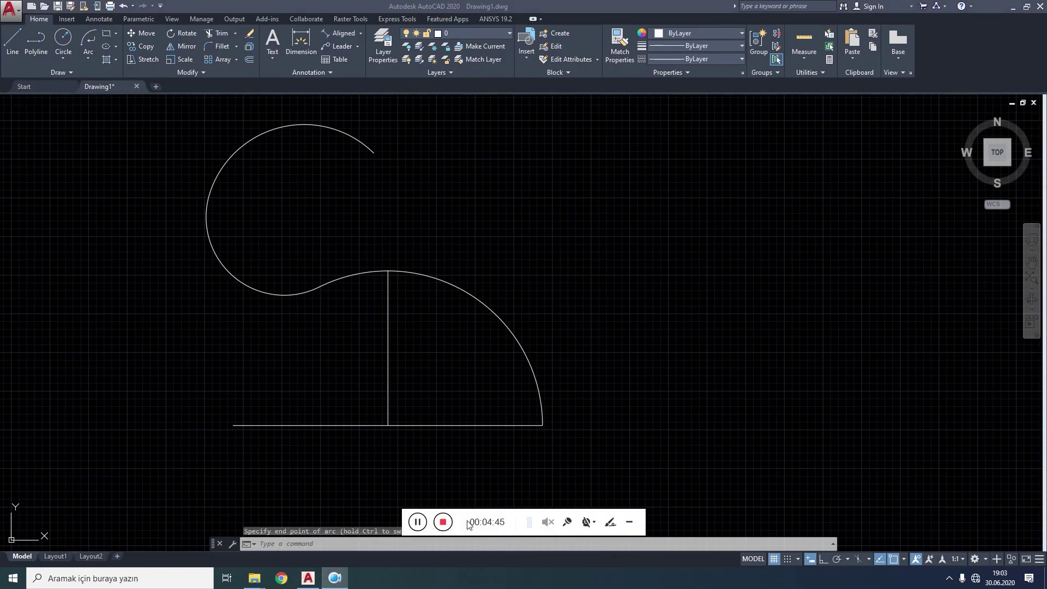